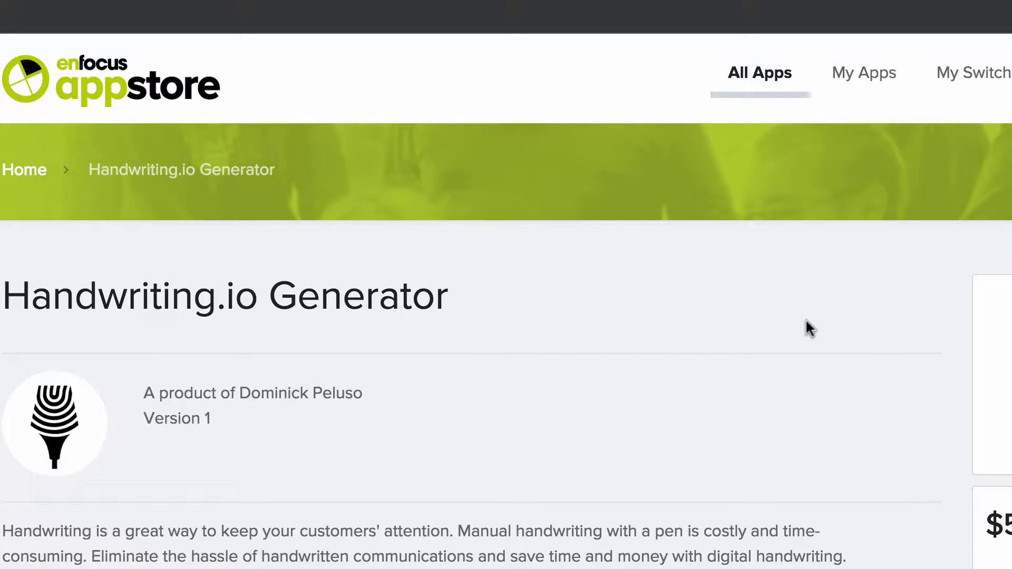
Browse the Handwriting.io homepage, enlarging and then closing the handwritten letter sample.
{"action": "scroll", "coordinate": [805, 318], "scroll_direction": "down", "scroll_amount": 6}
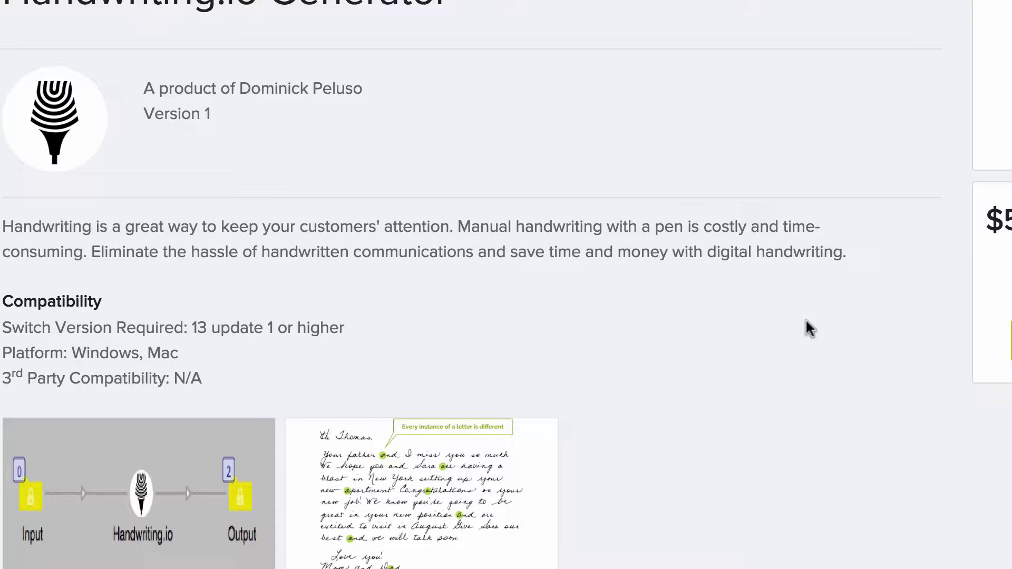
{"action": "scroll", "coordinate": [806, 322], "scroll_direction": "up", "scroll_amount": 2}
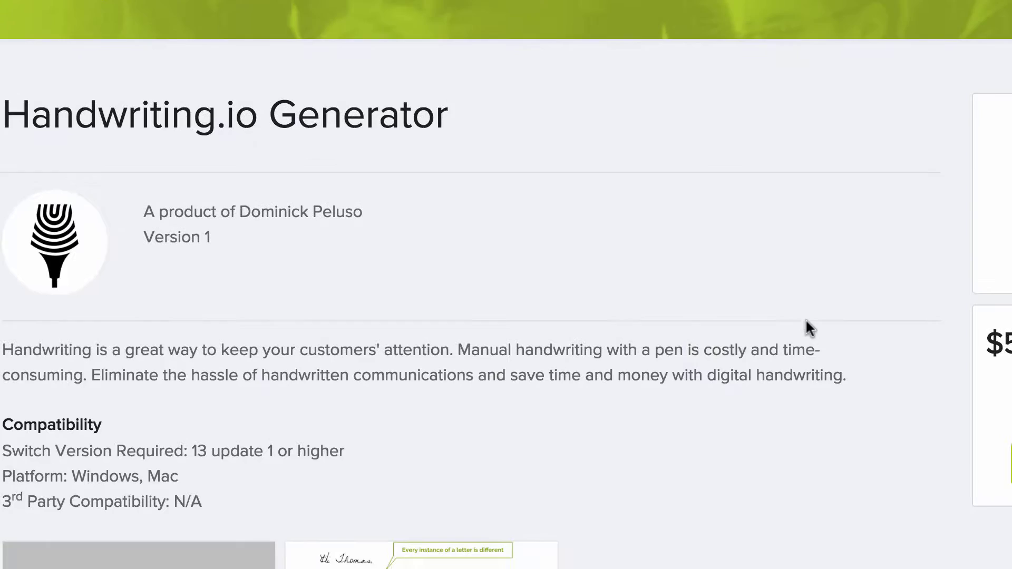
{"action": "scroll", "coordinate": [805, 322], "scroll_direction": "down", "scroll_amount": 1}
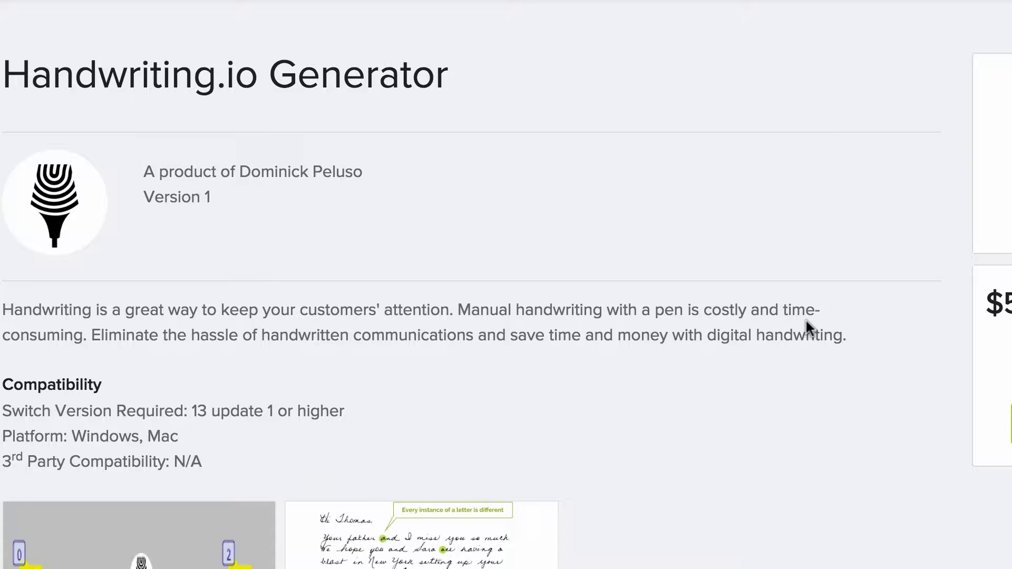
{"action": "scroll", "coordinate": [806, 322], "scroll_direction": "down", "scroll_amount": 6}
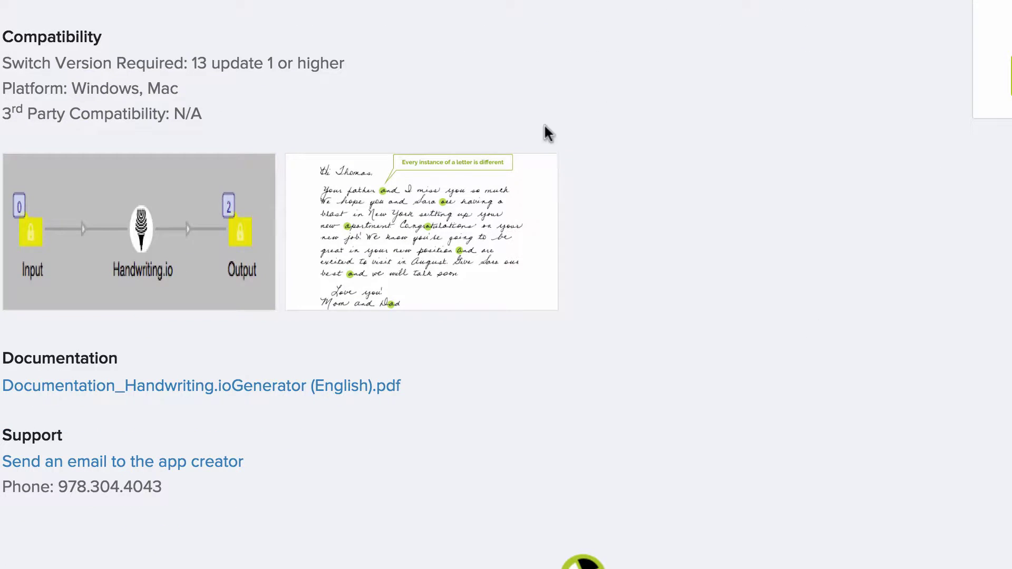
{"action": "left_click", "coordinate": [422, 221]}
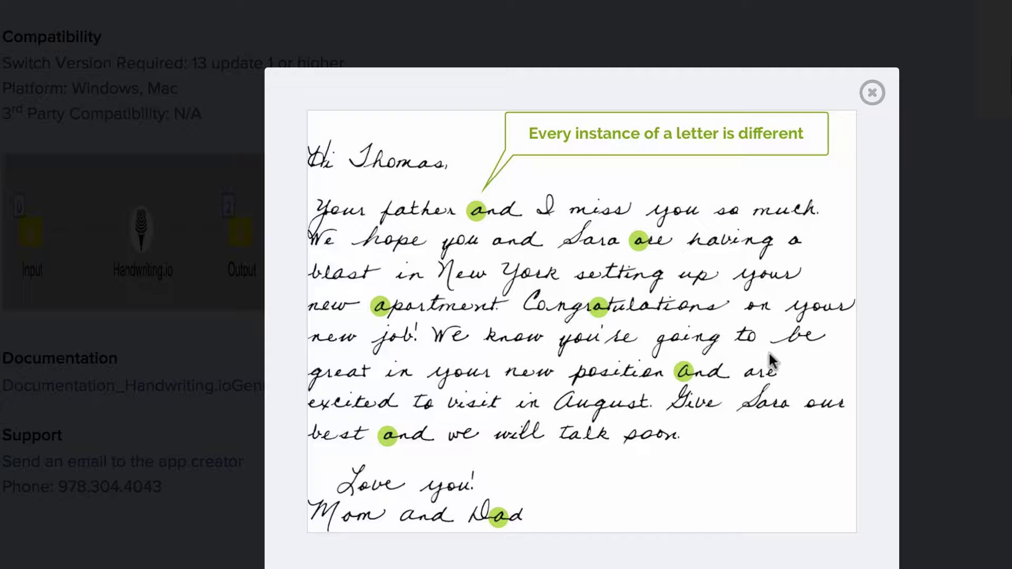
{"action": "left_click", "coordinate": [870, 93]}
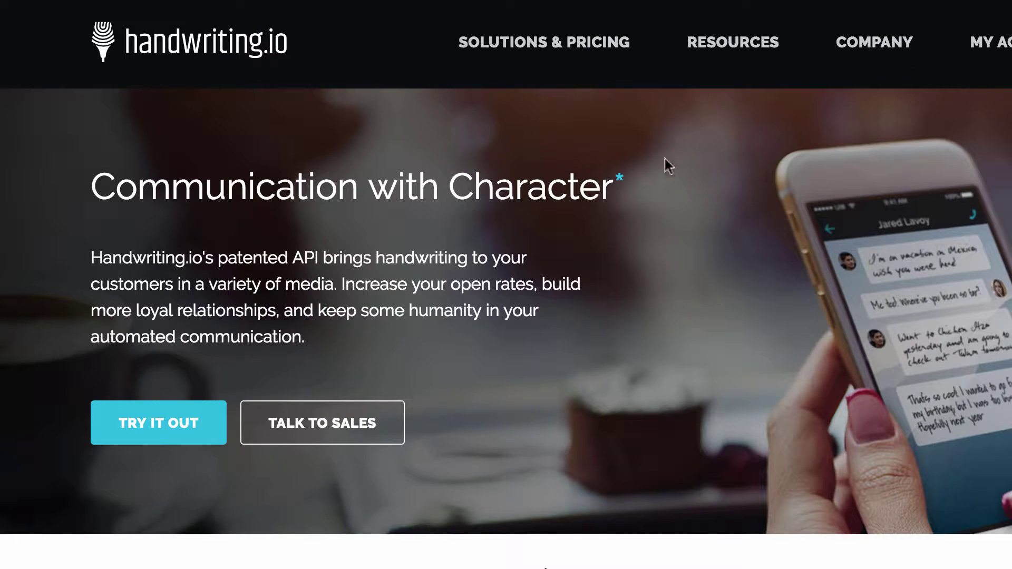
{"action": "scroll", "coordinate": [666, 159], "scroll_direction": "down", "scroll_amount": 2}
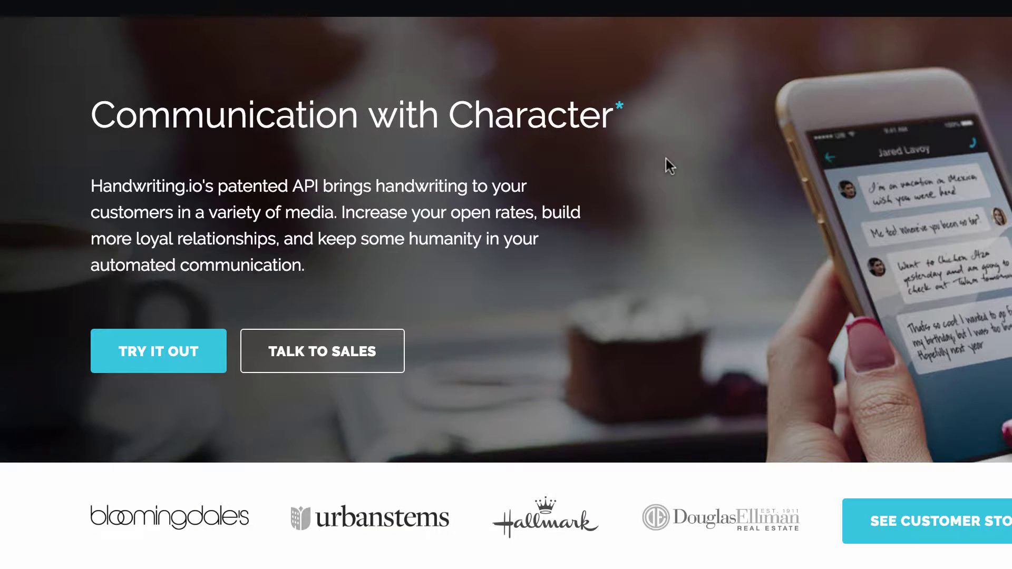
{"action": "scroll", "coordinate": [665, 159], "scroll_direction": "up", "scroll_amount": 2}
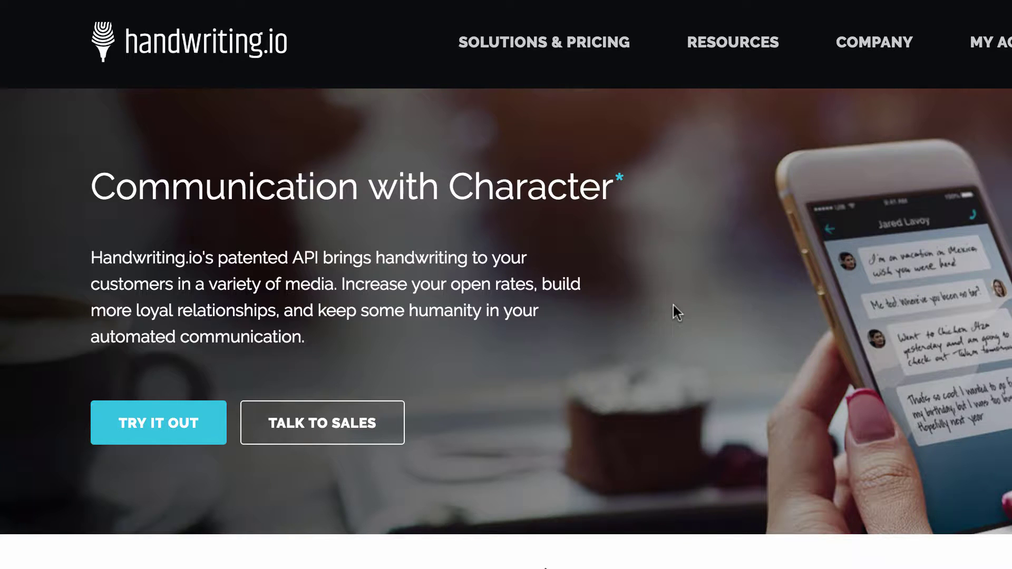
{"action": "scroll", "coordinate": [673, 305], "scroll_direction": "down", "scroll_amount": 5}
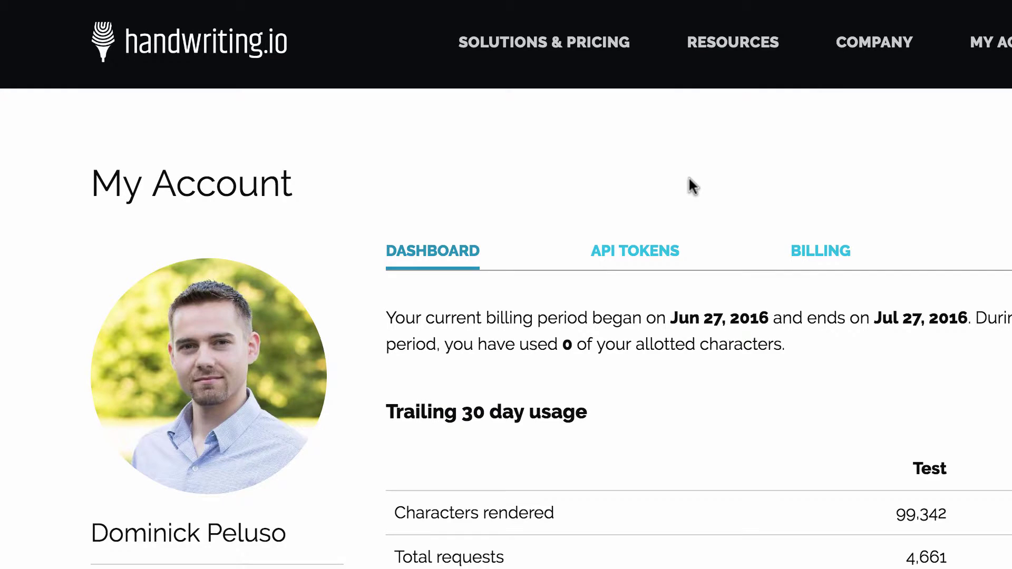
View the account's API tokens list on the My Account page.
{"action": "scroll", "coordinate": [688, 176], "scroll_direction": "down", "scroll_amount": 6}
{"action": "scroll", "coordinate": [688, 176], "scroll_direction": "up", "scroll_amount": 6}
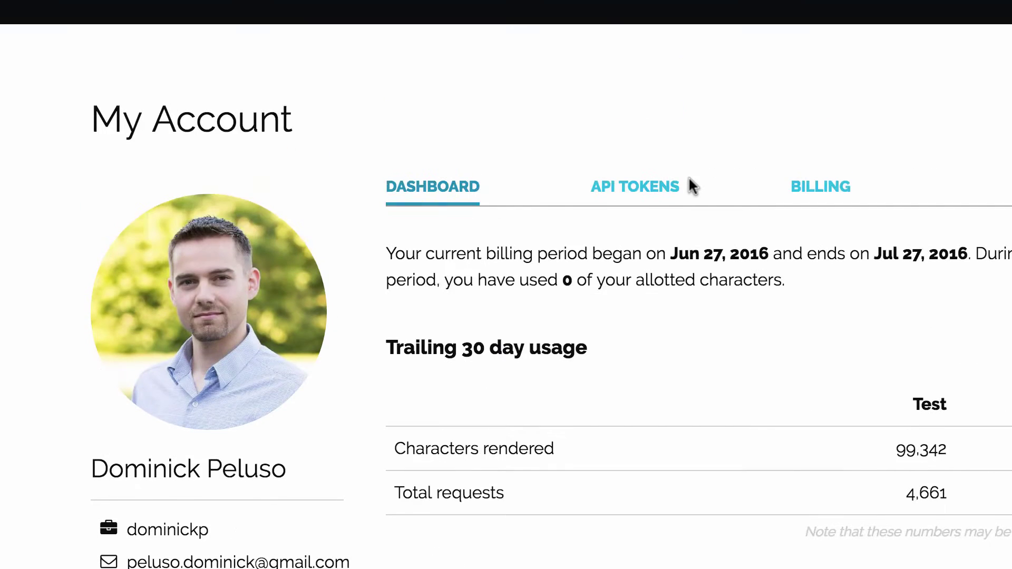
{"action": "left_click", "coordinate": [627, 179]}
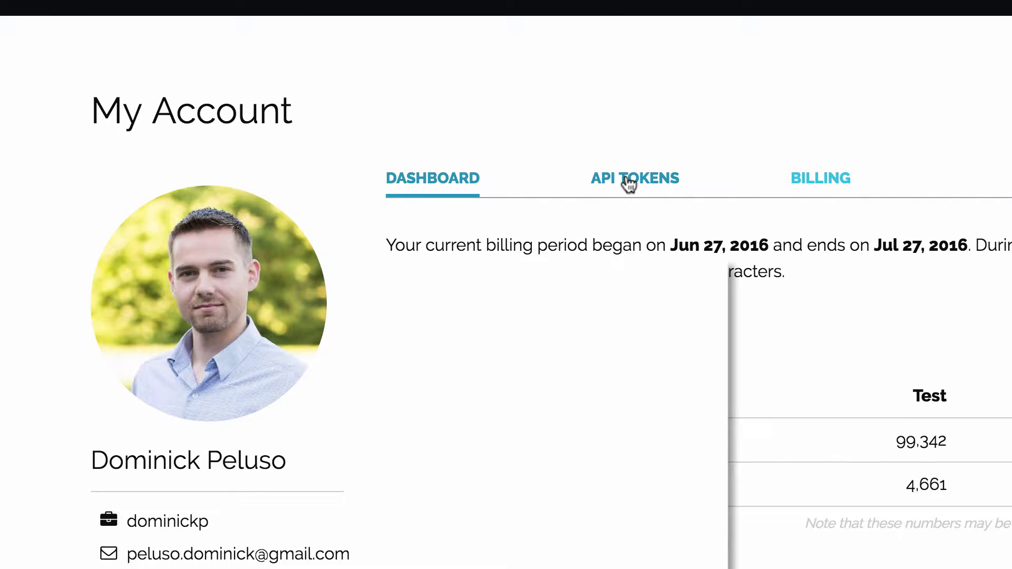
{"action": "scroll", "coordinate": [628, 184], "scroll_direction": "up", "scroll_amount": 1}
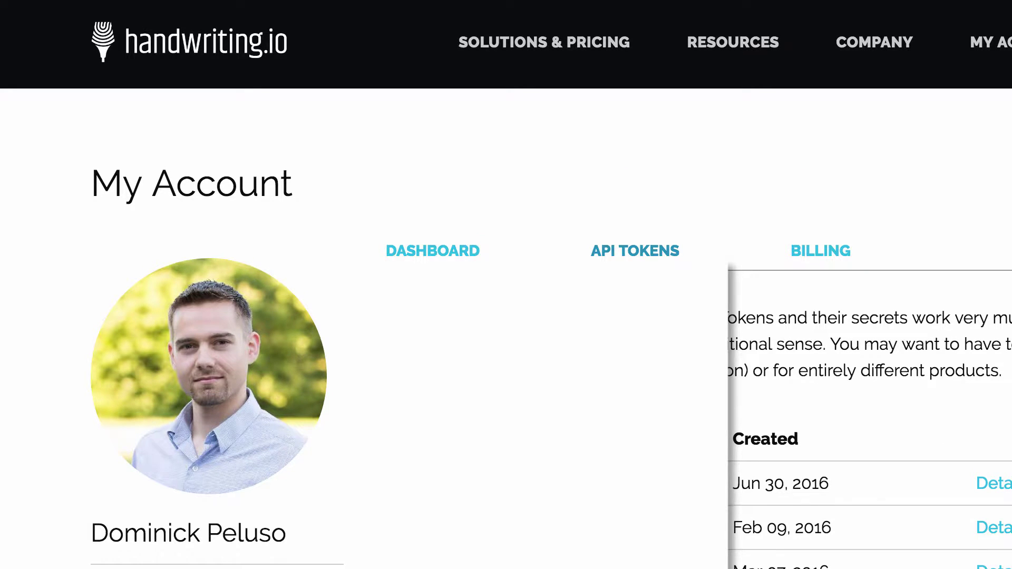
{"action": "scroll", "coordinate": [628, 184], "scroll_direction": "down", "scroll_amount": 3}
{"action": "scroll", "coordinate": [551, 284], "scroll_direction": "up", "scroll_amount": 2}
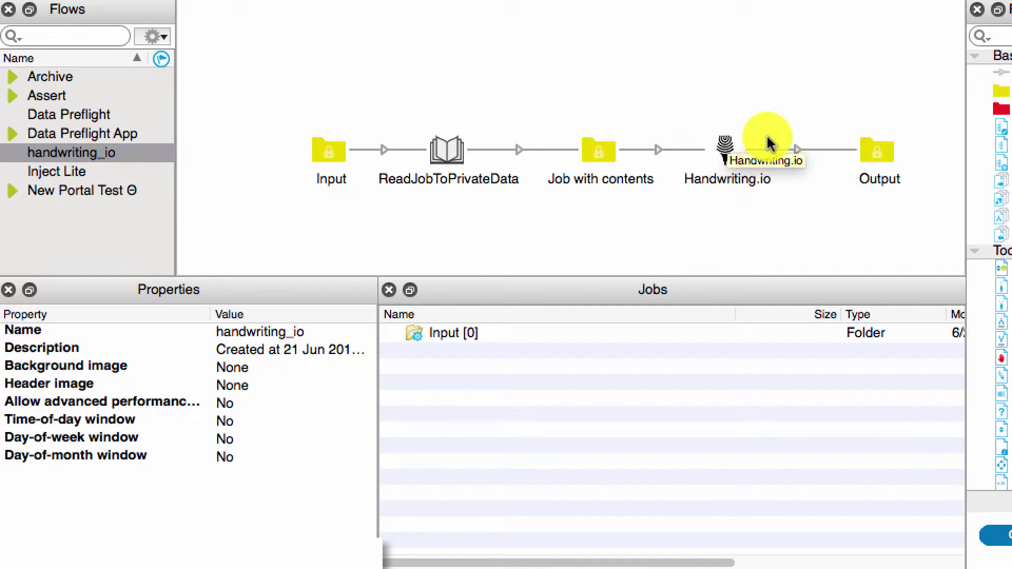
Inspect the Handwriting.io element, then ReadJobToPrivateData with Private Data Key JobContents.
{"action": "left_click", "coordinate": [728, 158]}
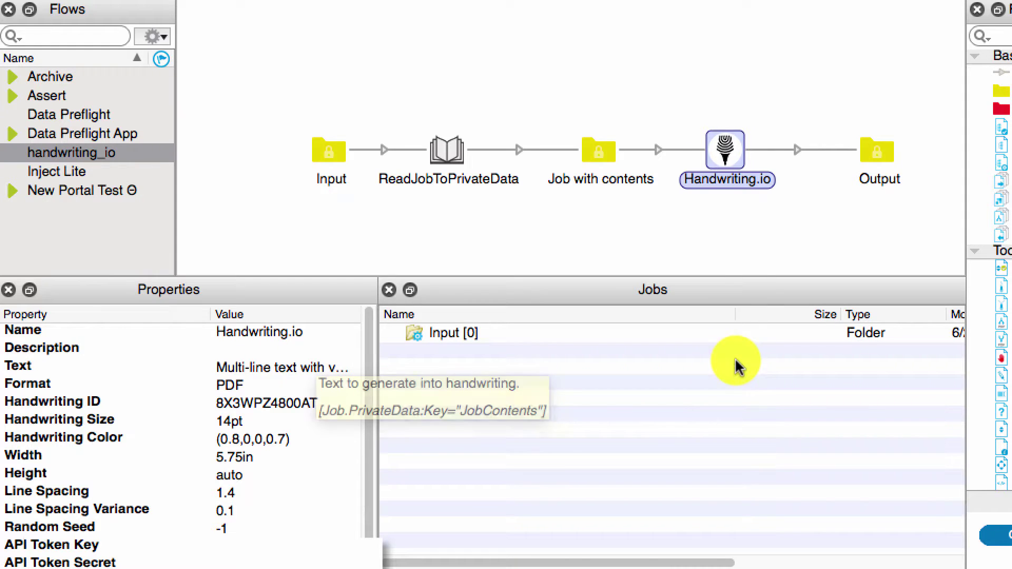
{"action": "left_click", "coordinate": [450, 153]}
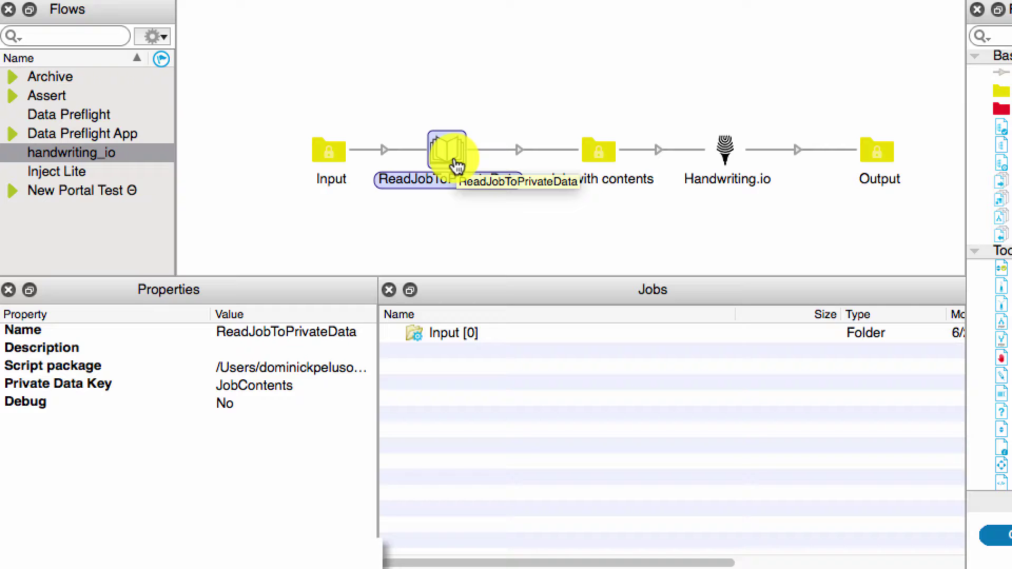
Show Handwriting.io settings: PDF format, 14pt size, 5.75in width, 1.4 line spacing.
{"action": "left_click", "coordinate": [727, 154]}
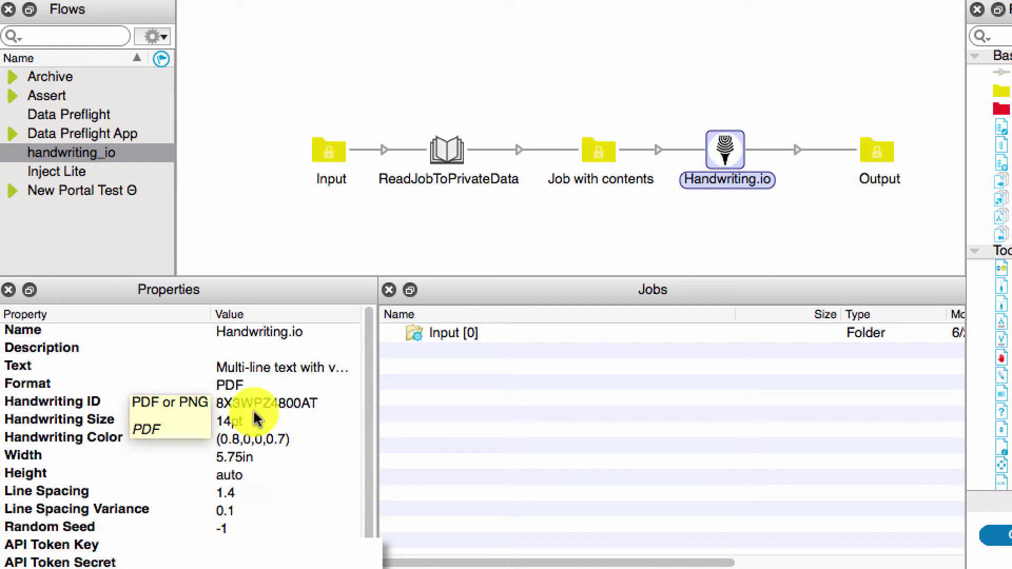
Switch the Handwriting.io output Format to PNG, then back to PDF.
{"action": "left_click", "coordinate": [232, 385]}
{"action": "left_click", "coordinate": [231, 386]}
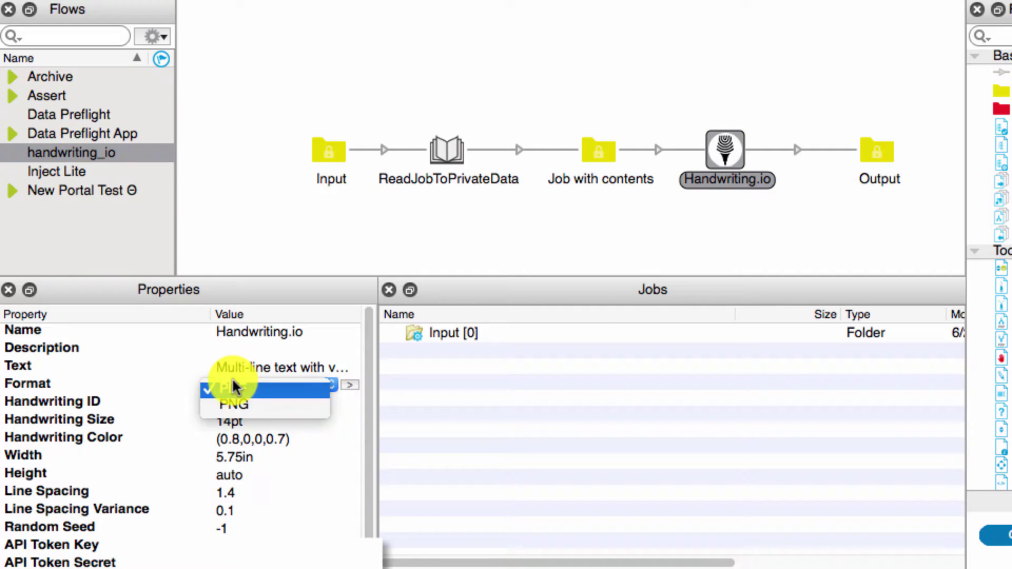
{"action": "left_click", "coordinate": [250, 403]}
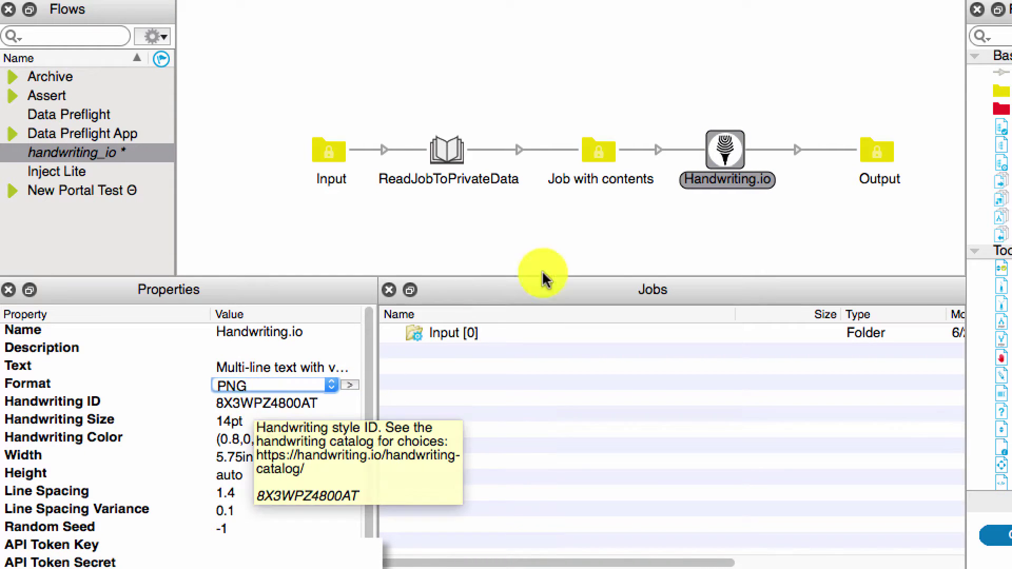
{"action": "left_click", "coordinate": [779, 165]}
{"action": "left_click", "coordinate": [718, 158]}
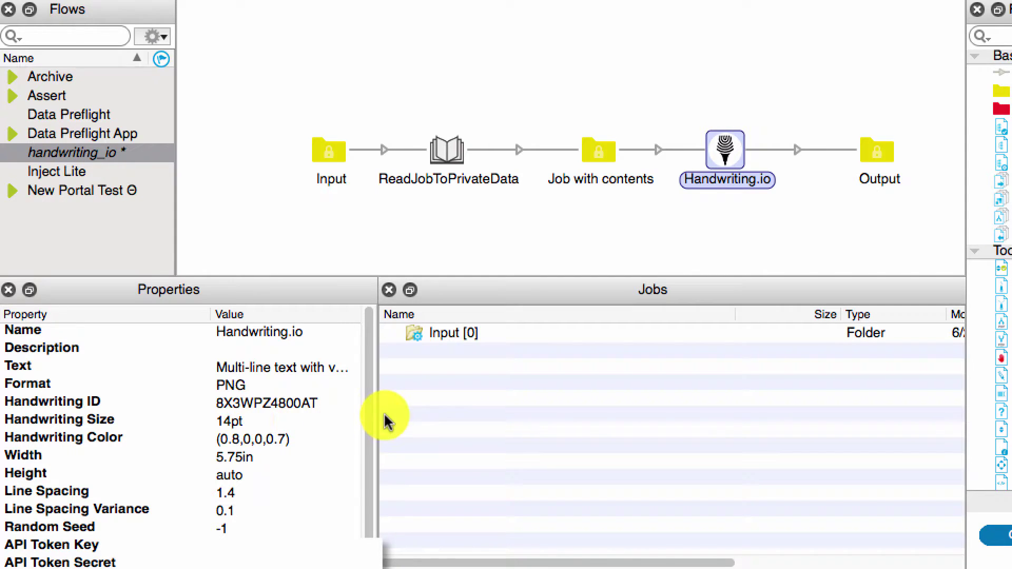
{"action": "left_click", "coordinate": [237, 384]}
{"action": "left_click", "coordinate": [243, 386]}
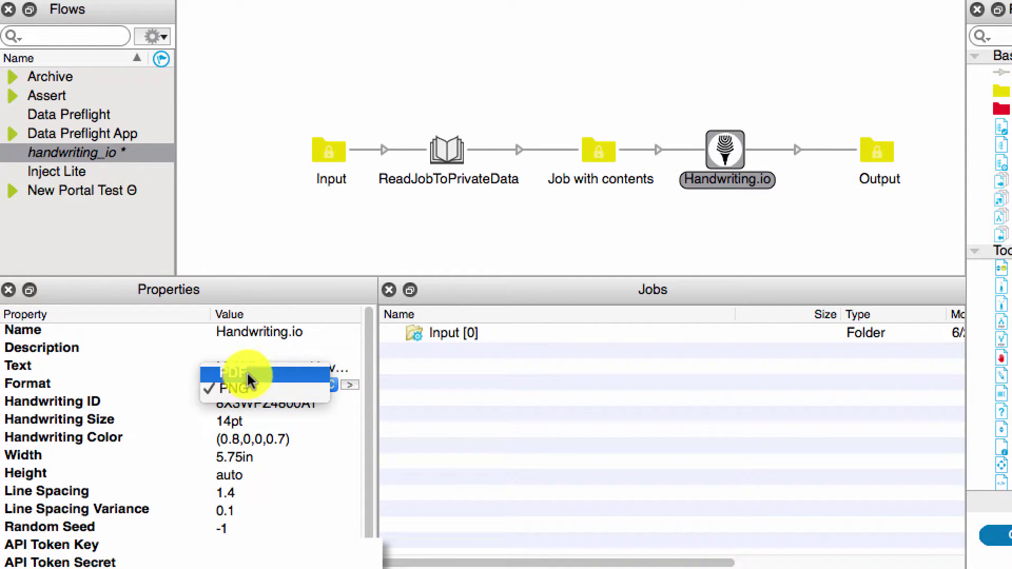
{"action": "left_click", "coordinate": [247, 375]}
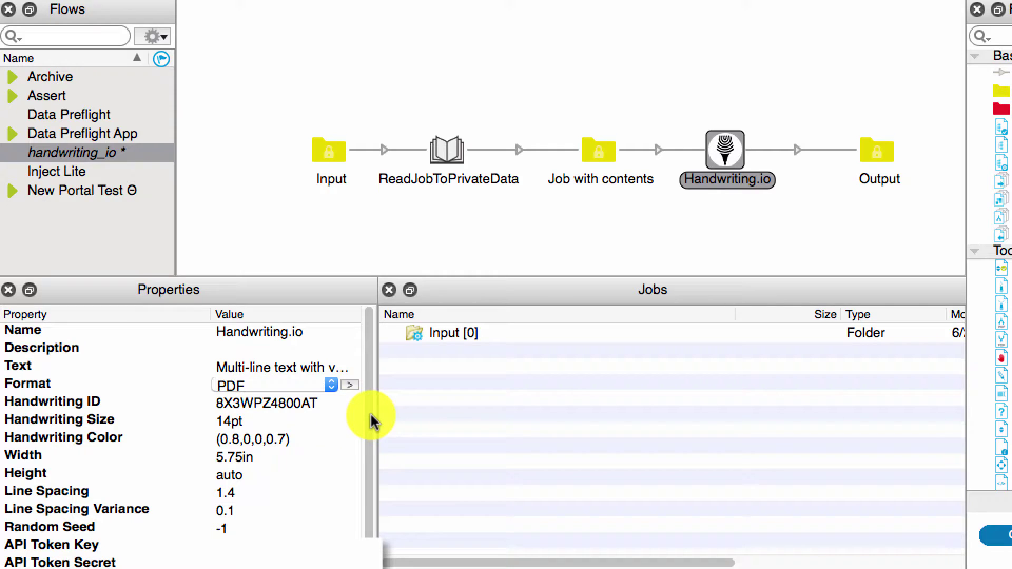
Check the value definition options for the Handwriting ID, then dismiss them.
{"action": "left_click", "coordinate": [265, 401]}
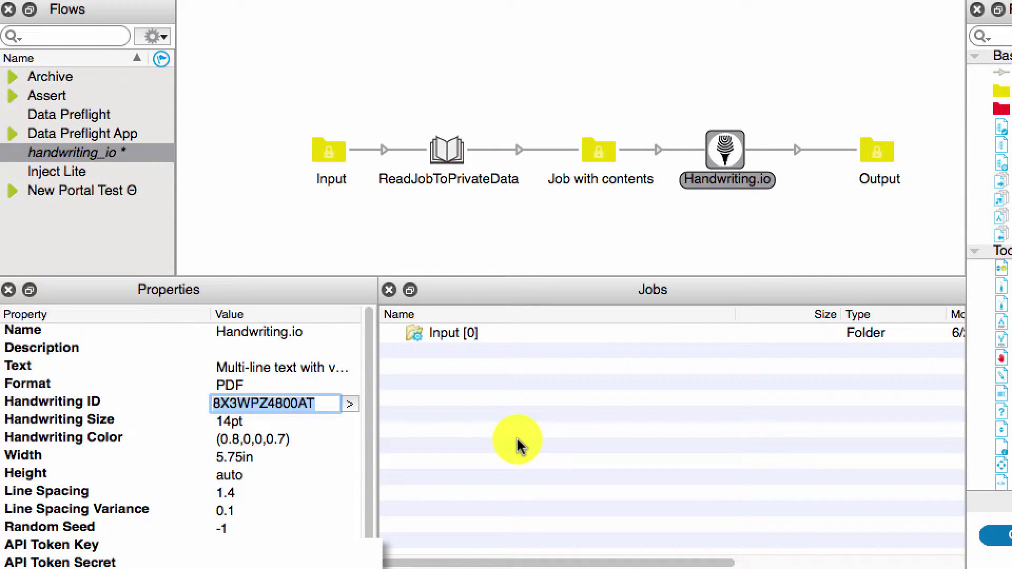
{"action": "left_click", "coordinate": [349, 405]}
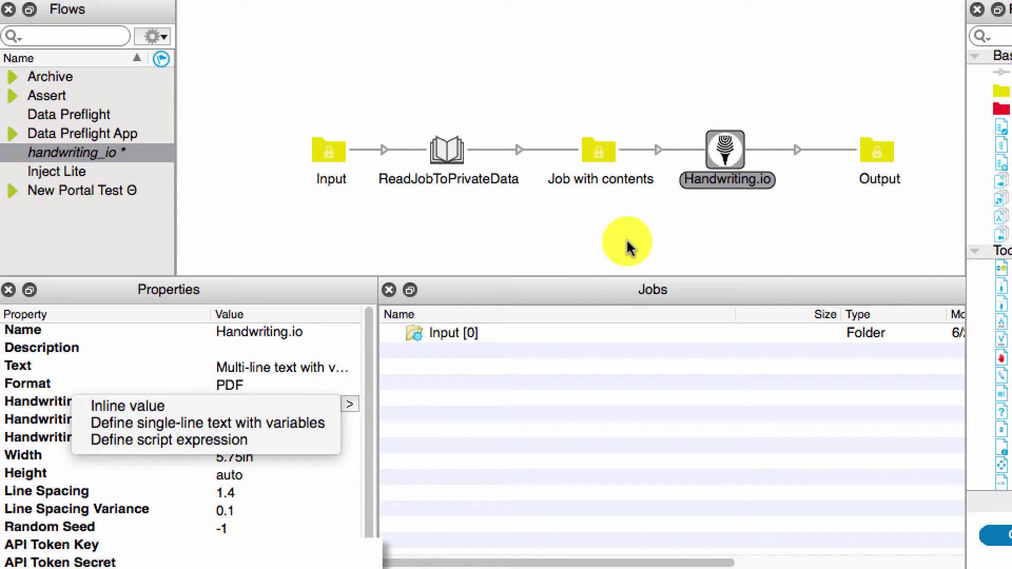
{"action": "left_click", "coordinate": [697, 192]}
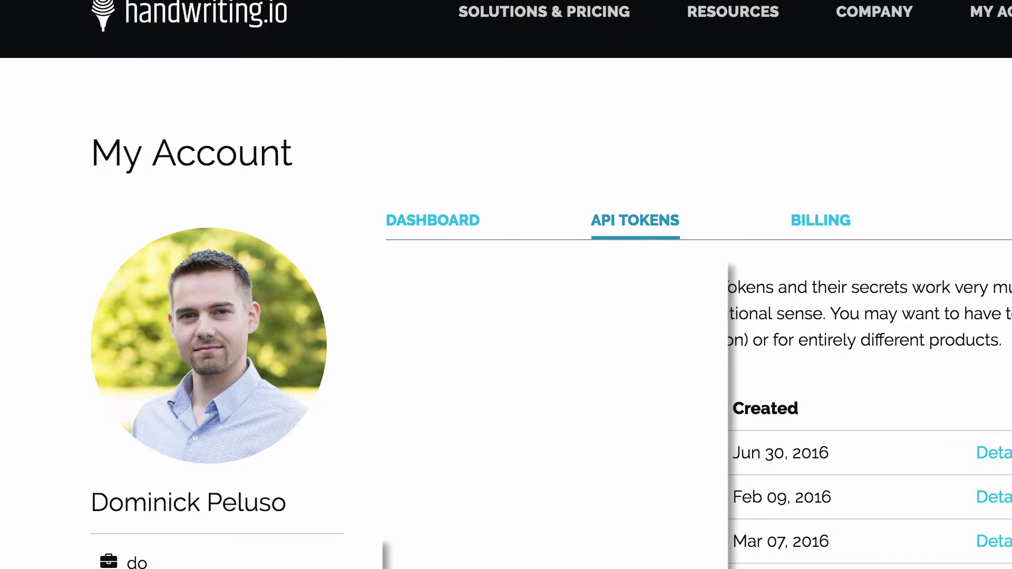
Open the handwriting style catalog and select the Astor style's ID 7EQKNA7000GA for copying.
{"action": "mouse_move", "coordinate": [738, 30]}
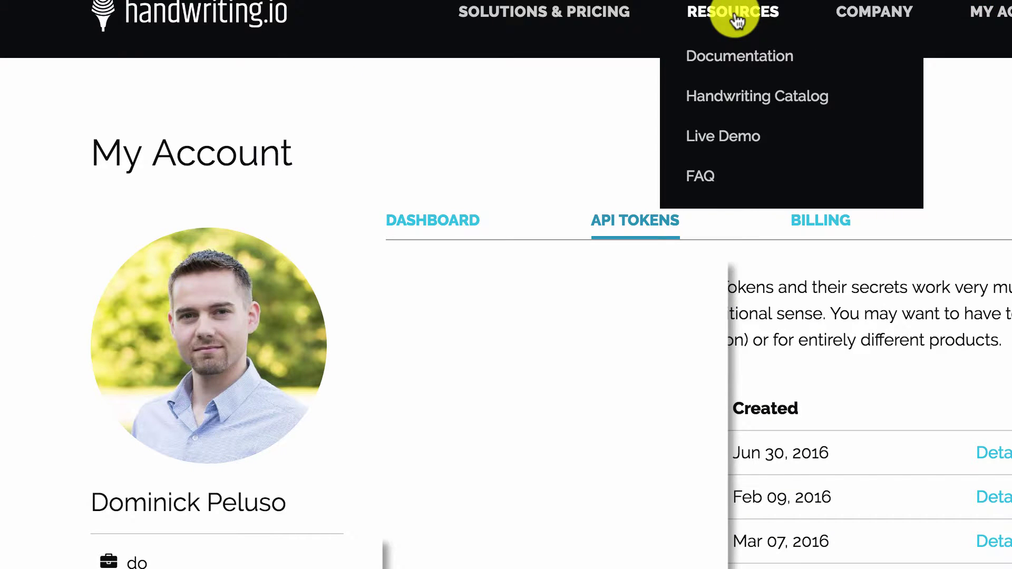
{"action": "left_click", "coordinate": [752, 102]}
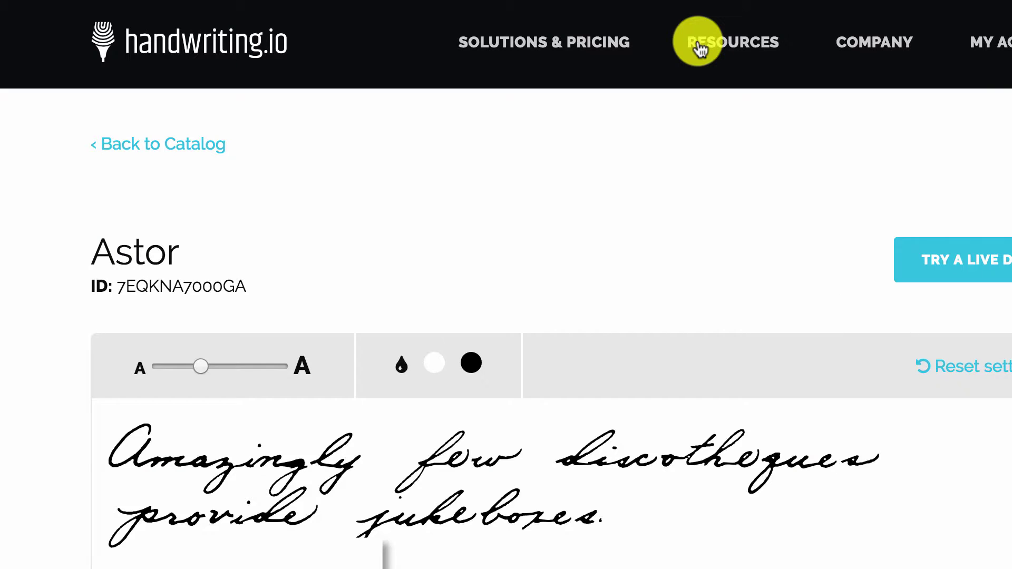
{"action": "double_click", "coordinate": [164, 287]}
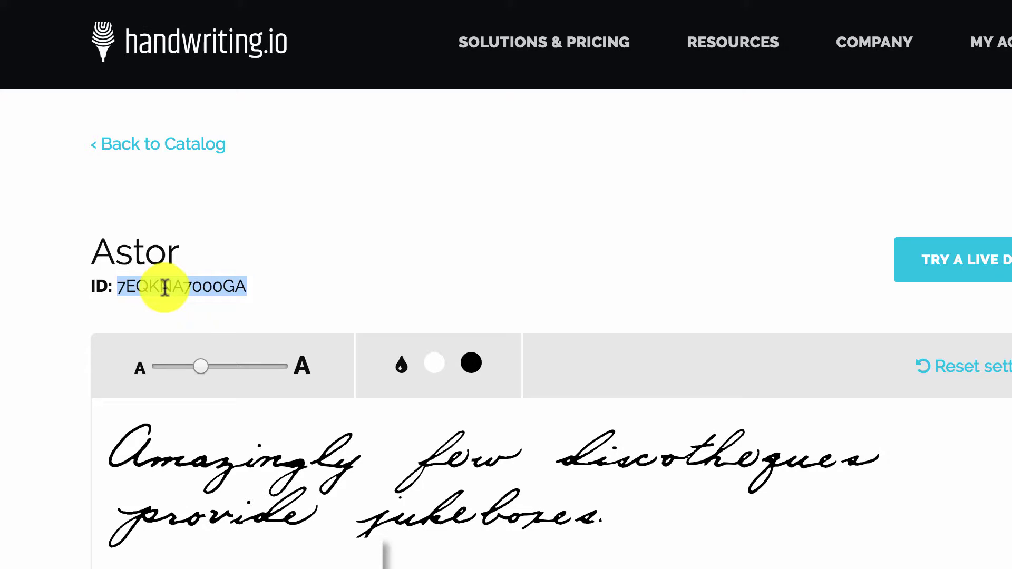
{"action": "scroll", "coordinate": [453, 265], "scroll_direction": "down", "scroll_amount": 2}
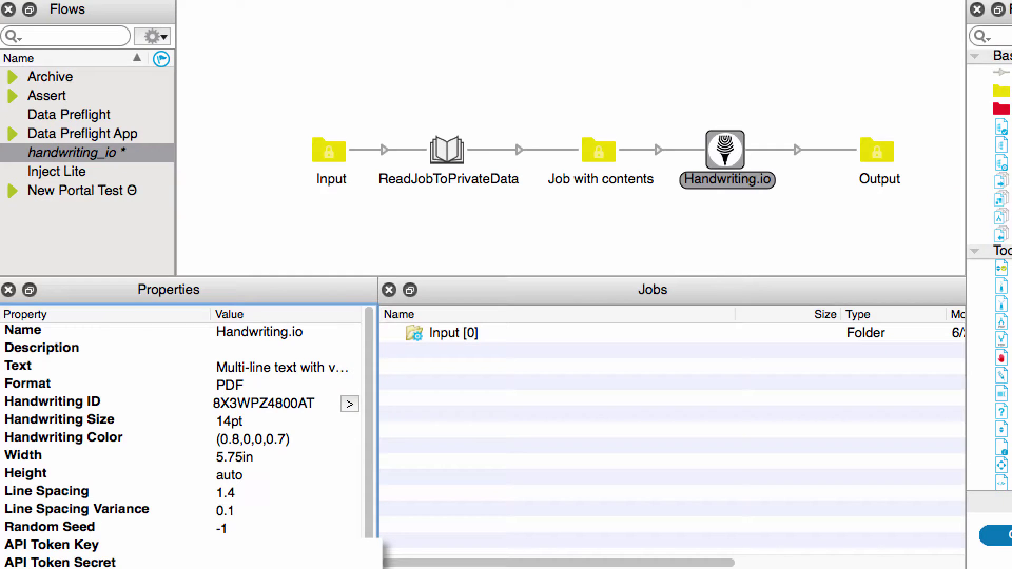
{"action": "left_click", "coordinate": [248, 421]}
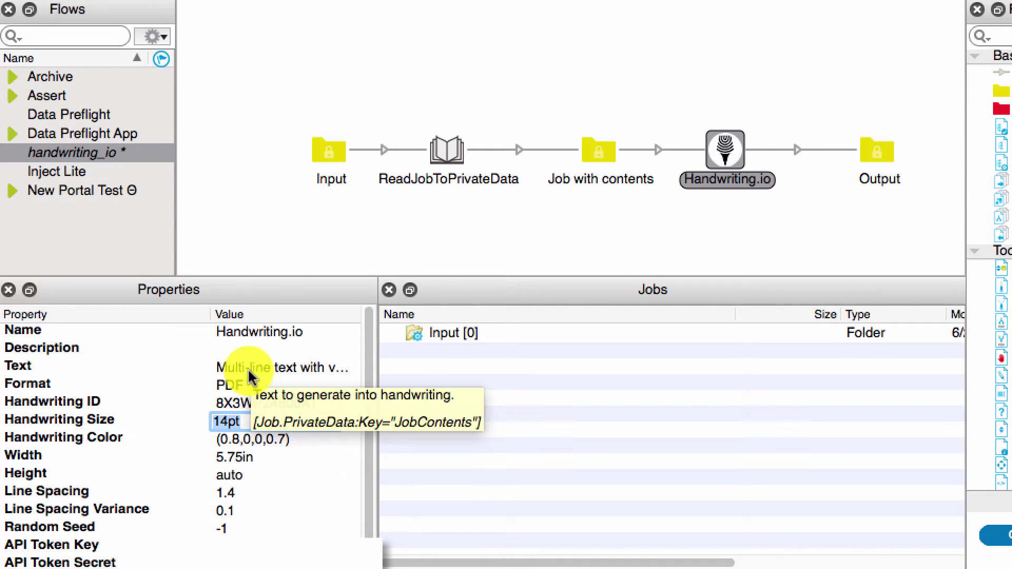
{"action": "left_click", "coordinate": [297, 435]}
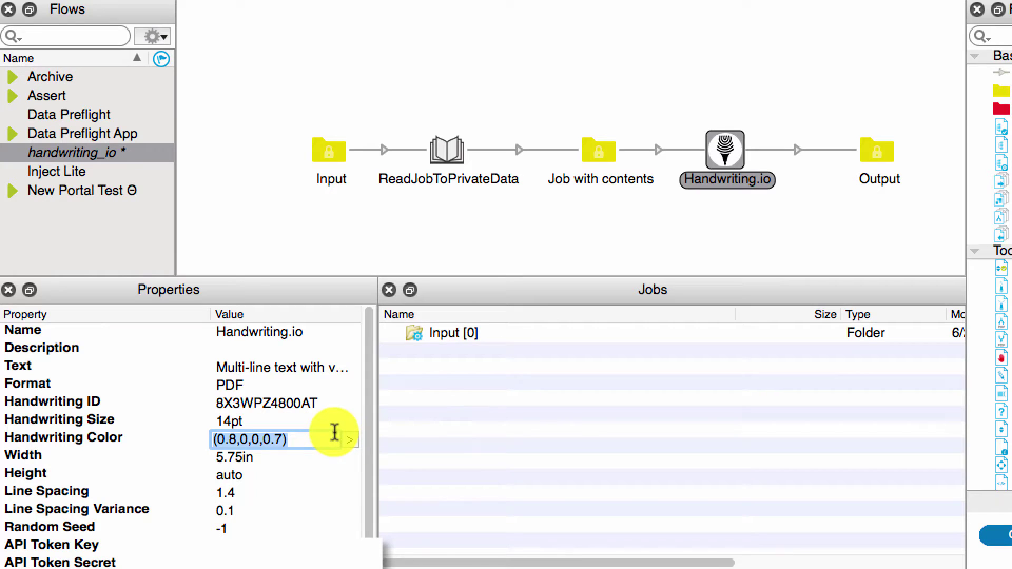
{"action": "left_click", "coordinate": [275, 438]}
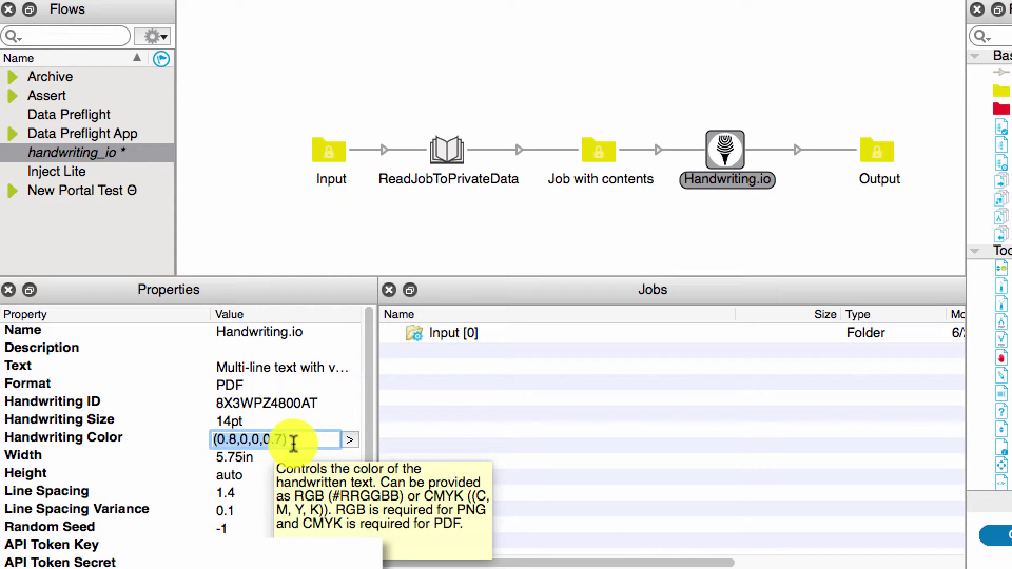
{"action": "scroll", "coordinate": [369, 441], "scroll_direction": "down", "scroll_amount": 1}
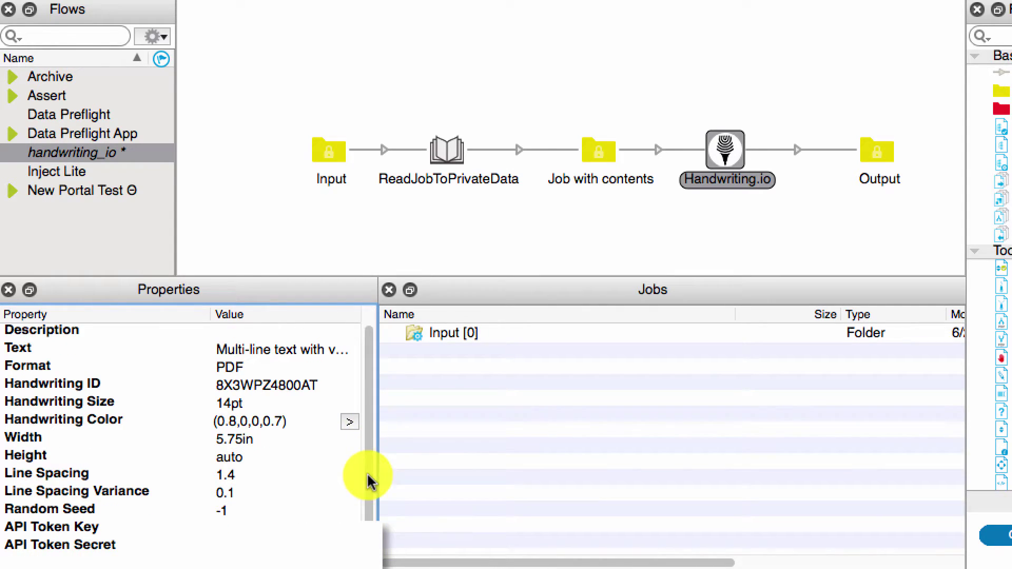
{"action": "left_click", "coordinate": [248, 439]}
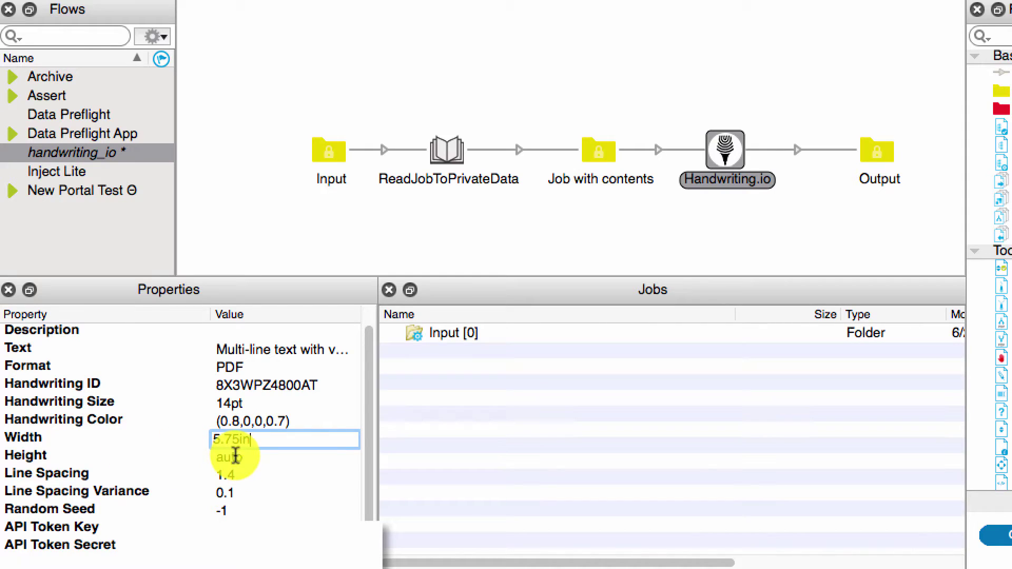
{"action": "left_click", "coordinate": [234, 456]}
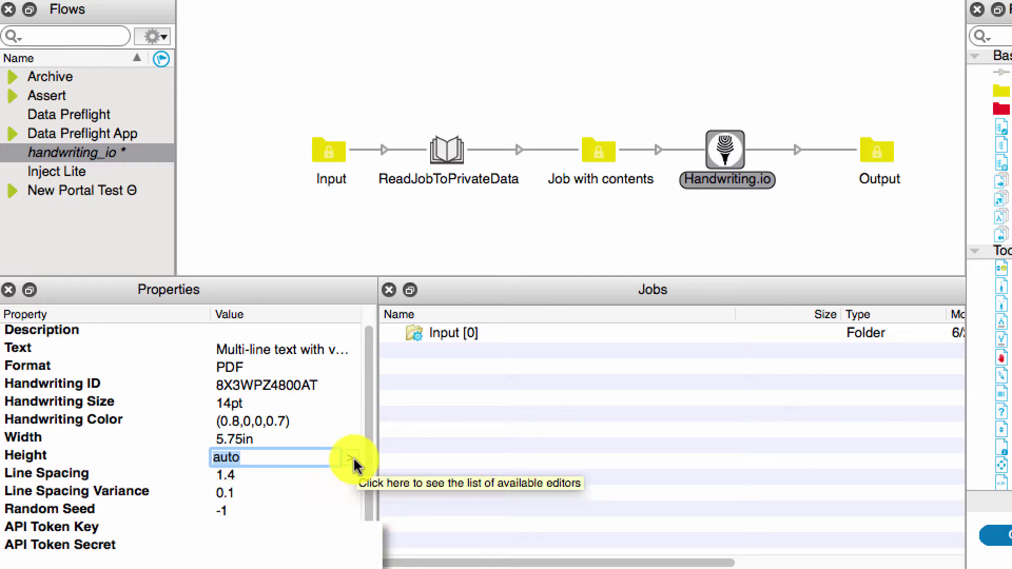
{"action": "left_click", "coordinate": [367, 500]}
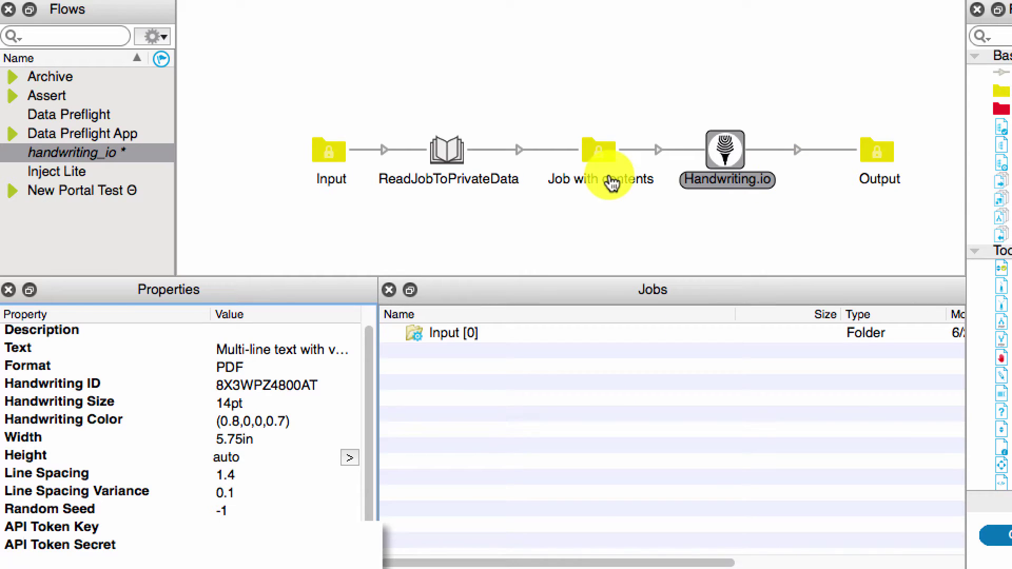
Review the flow elements, then save and activate the handwriting_io flow.
{"action": "left_click", "coordinate": [434, 149]}
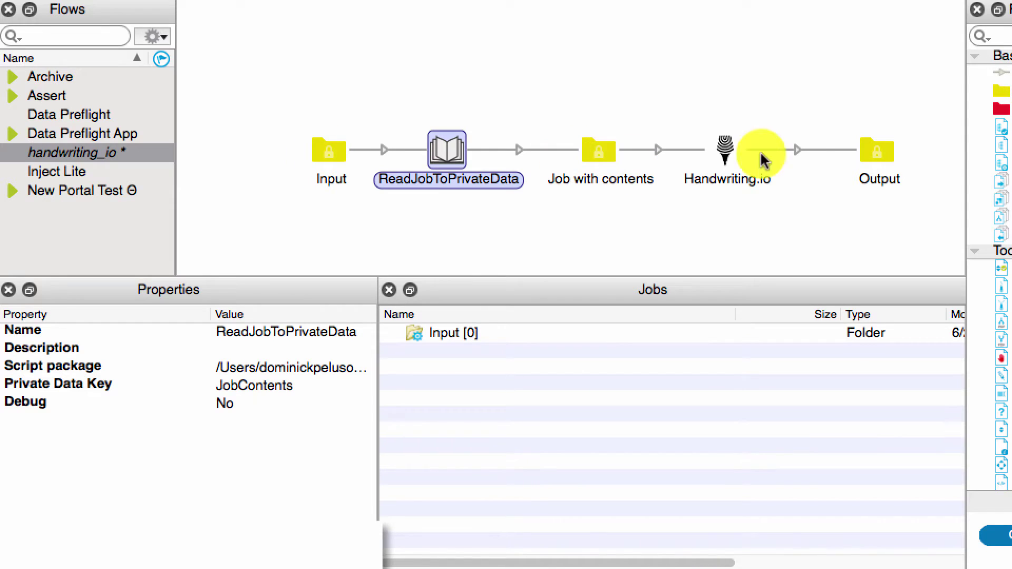
{"action": "left_click", "coordinate": [722, 155]}
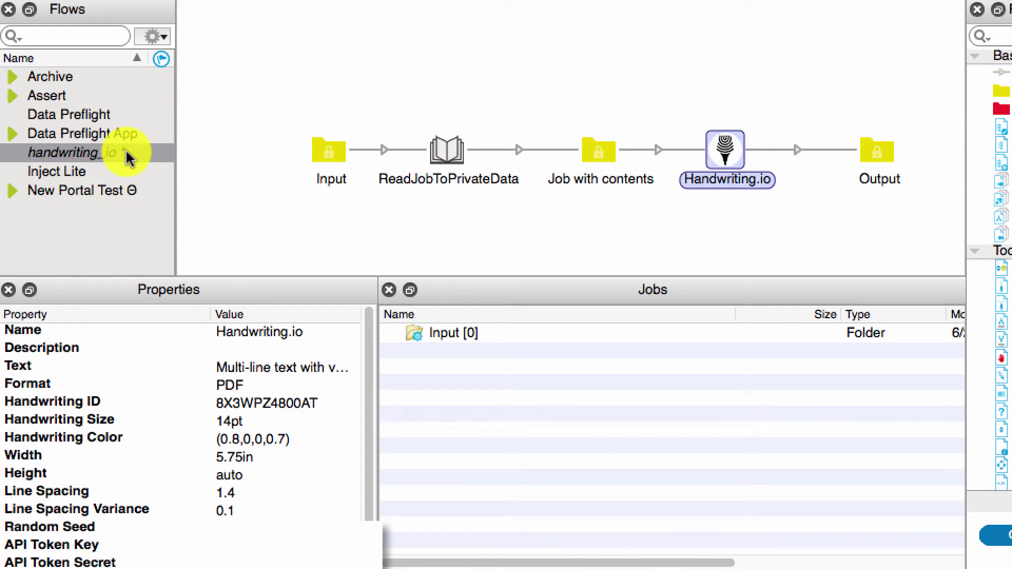
{"action": "left_click", "coordinate": [301, 208]}
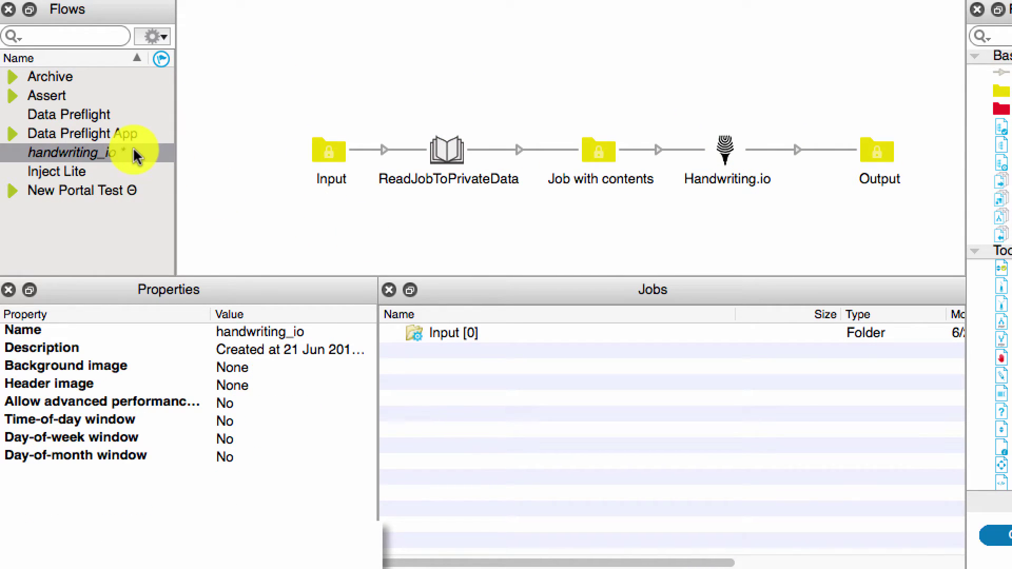
{"action": "left_click", "coordinate": [135, 155]}
{"action": "key", "text": "super+shift+a"}
{"action": "left_click", "coordinate": [730, 274]}
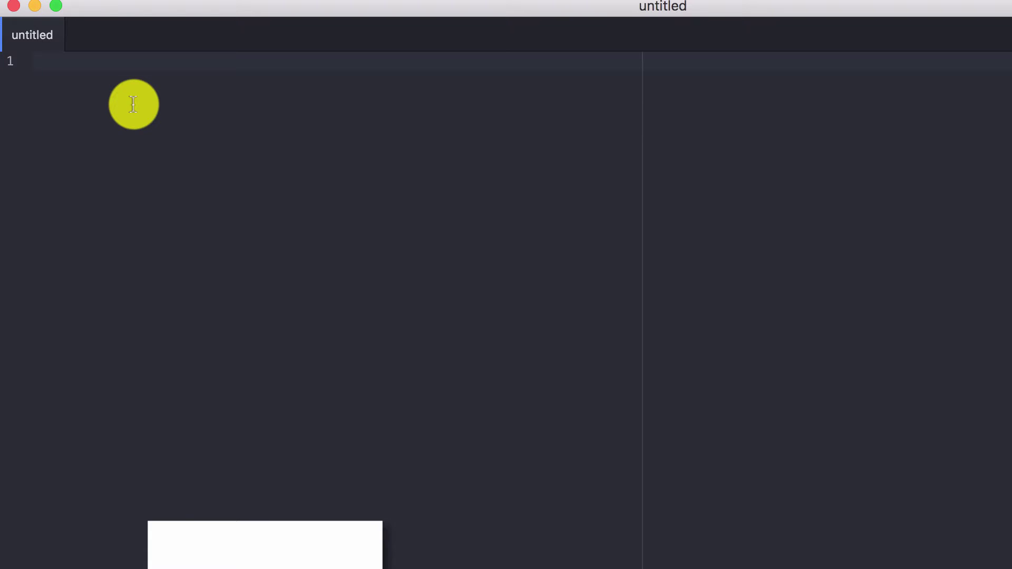
Write a greeting to the recipient by name, then 'This is an example of a handwritten message!'.
{"action": "type", "text": "Hello"}
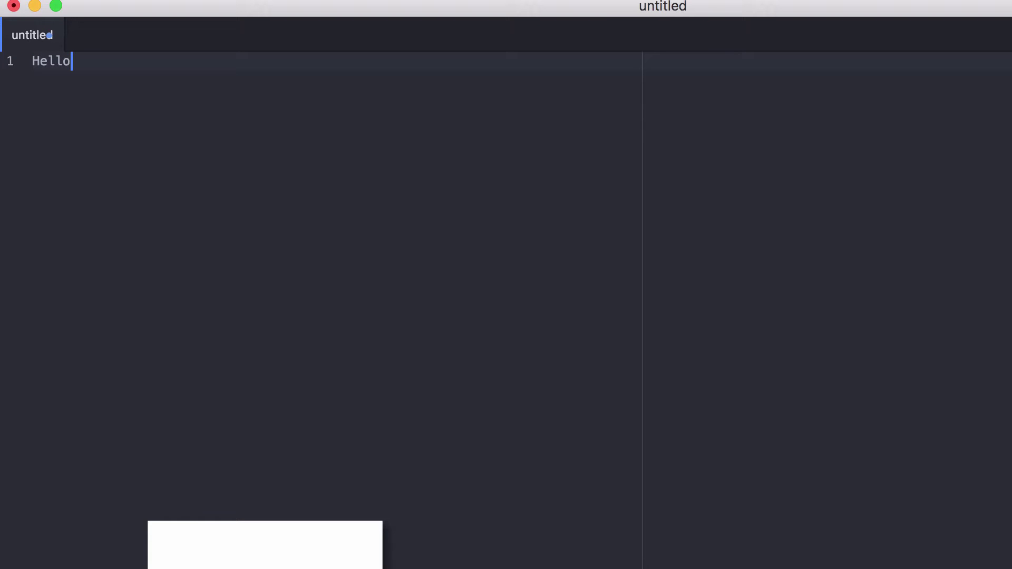
{"action": "type", "text": "Dom"}
{"action": "key", "text": "BackSpace"}
{"action": "key", "text": "BackSpace"}
{"action": "key", "text": "BackSpace"}
{"action": "type", "text": "Dominick,"}
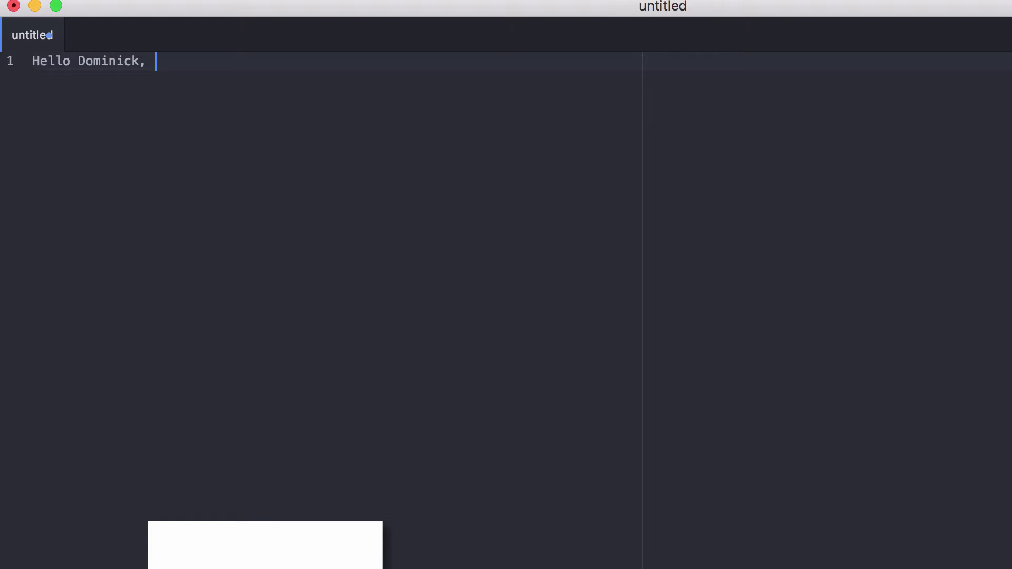
{"action": "key", "text": "Return"}
{"action": "type", "text": "This is a "}
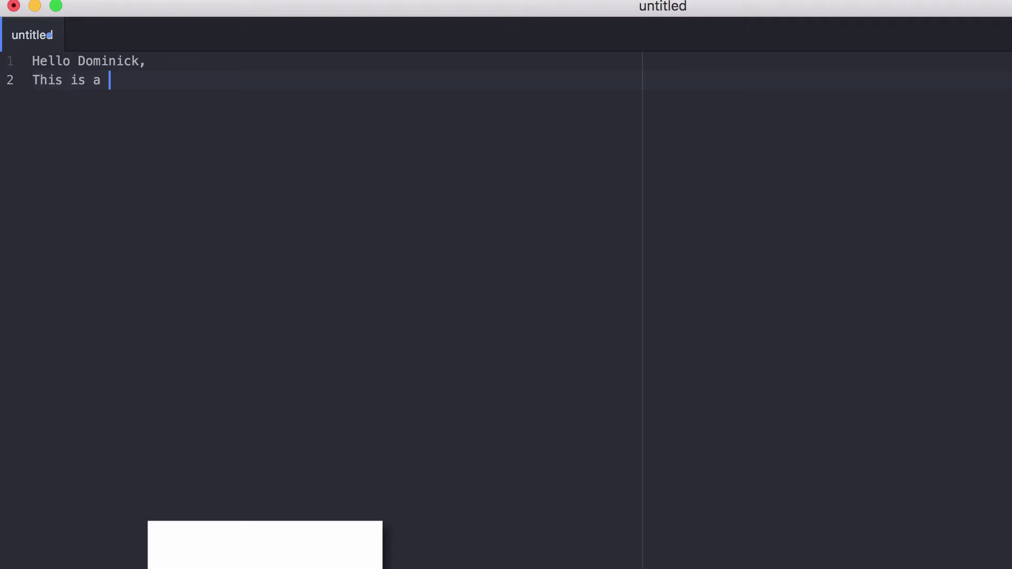
{"action": "type", "text": "n example of "}
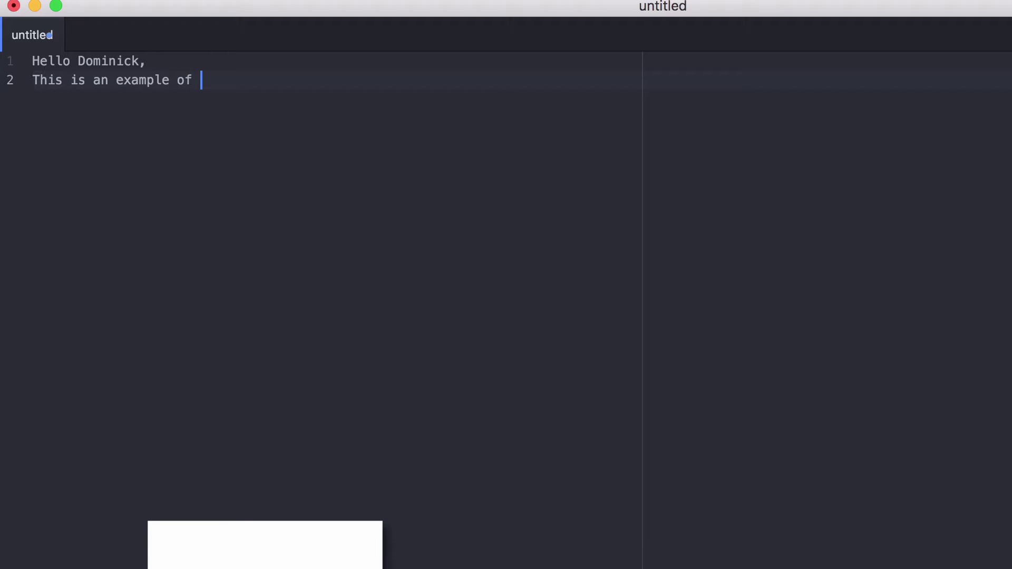
{"action": "type", "text": "a handwritten mess"}
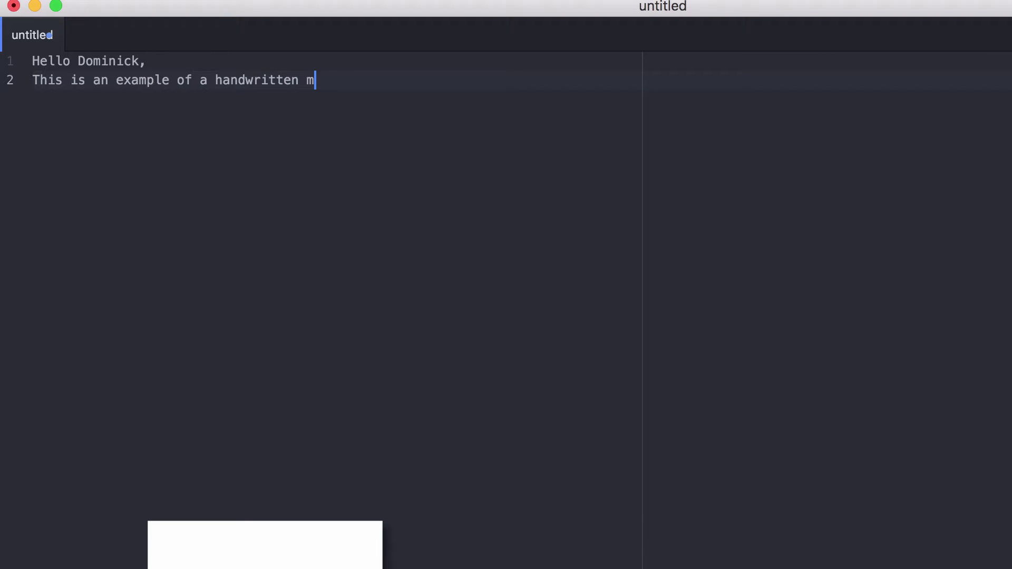
{"action": "type", "text": "age!"}
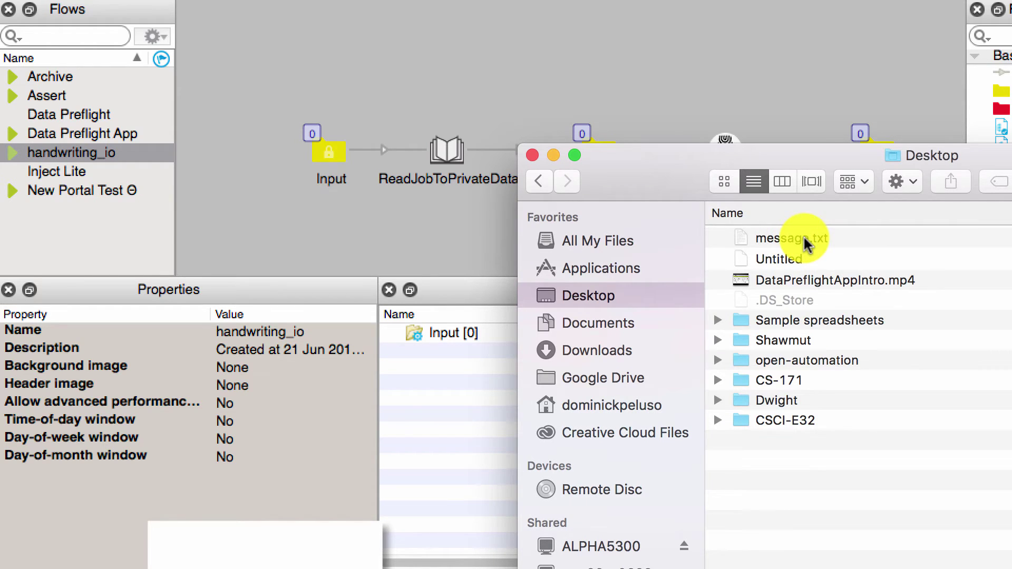
Drop message.txt into the Input folder and follow the job through to message.pdf in Output.
{"action": "left_click_drag", "start_coordinate": [807, 243], "coordinate": [323, 153]}
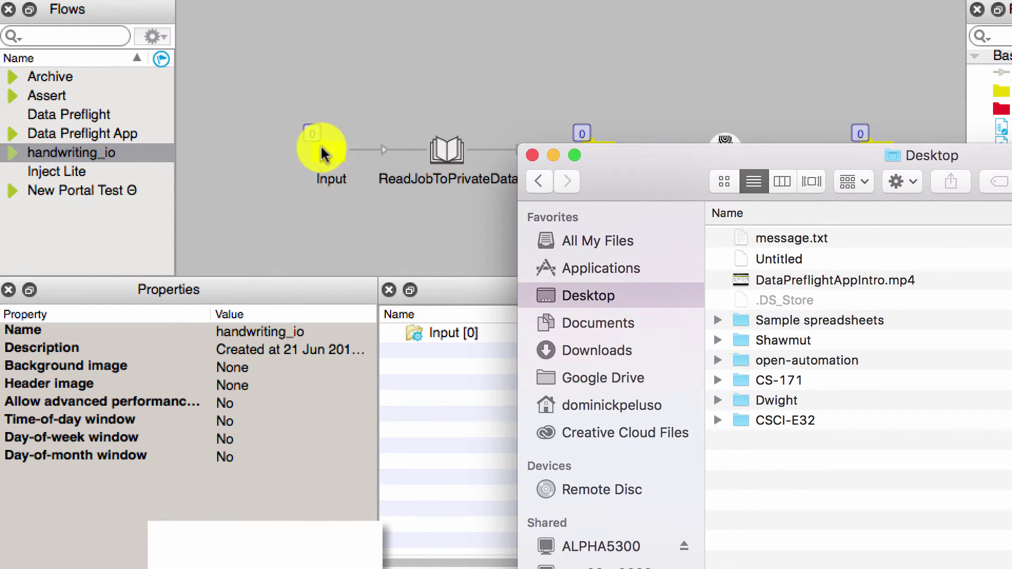
{"action": "left_click", "coordinate": [447, 168]}
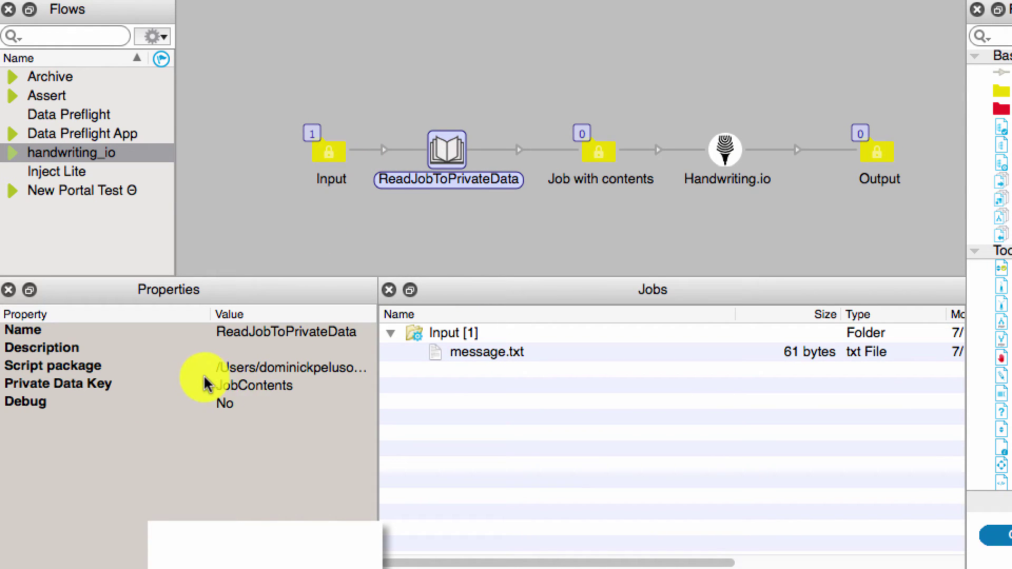
{"action": "left_click", "coordinate": [726, 158]}
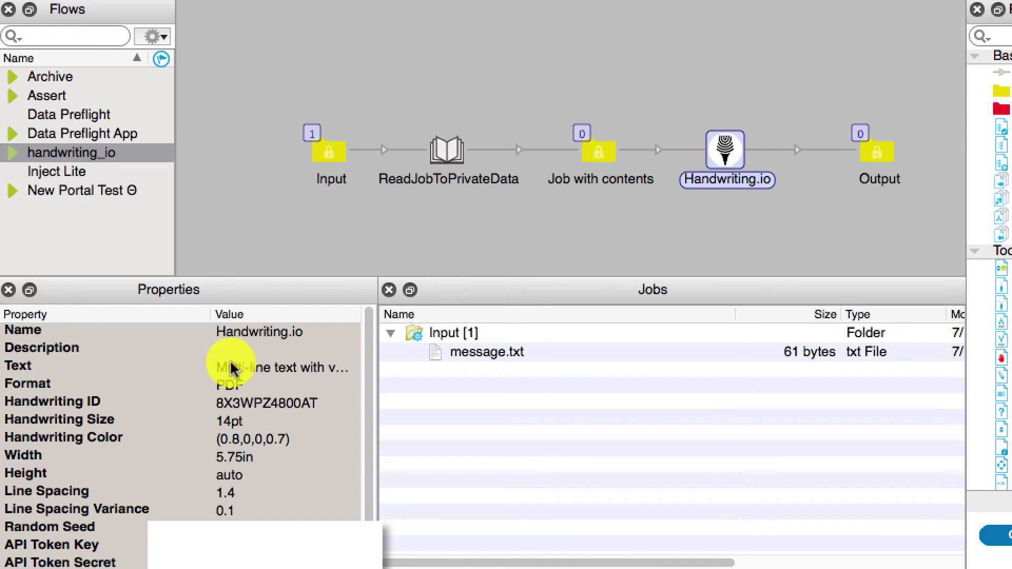
{"action": "left_click", "coordinate": [890, 152]}
{"action": "left_click", "coordinate": [530, 353]}
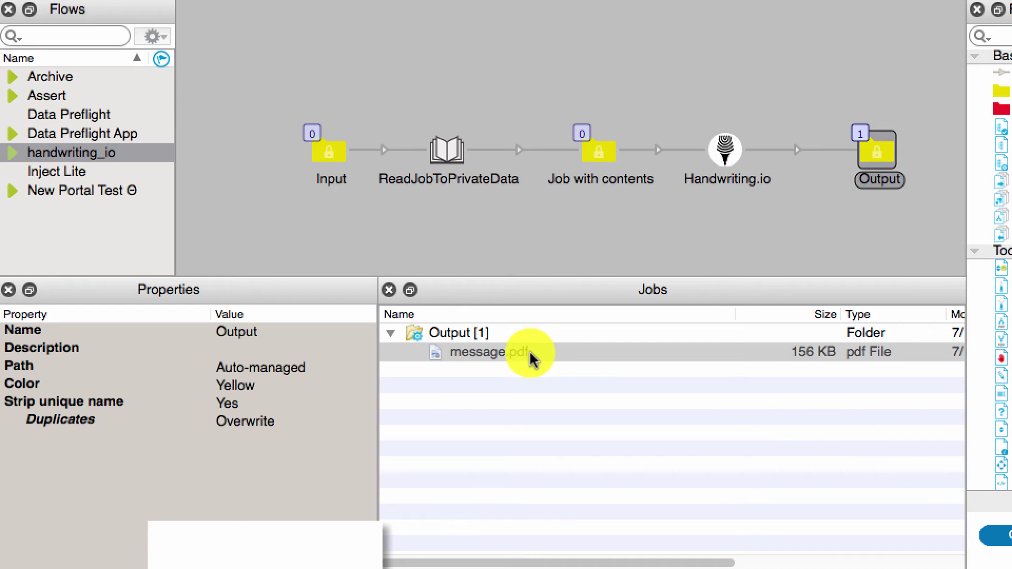
Open message.pdf in Preview and move its window into view to see the handwritten message.
{"action": "double_click", "coordinate": [529, 352]}
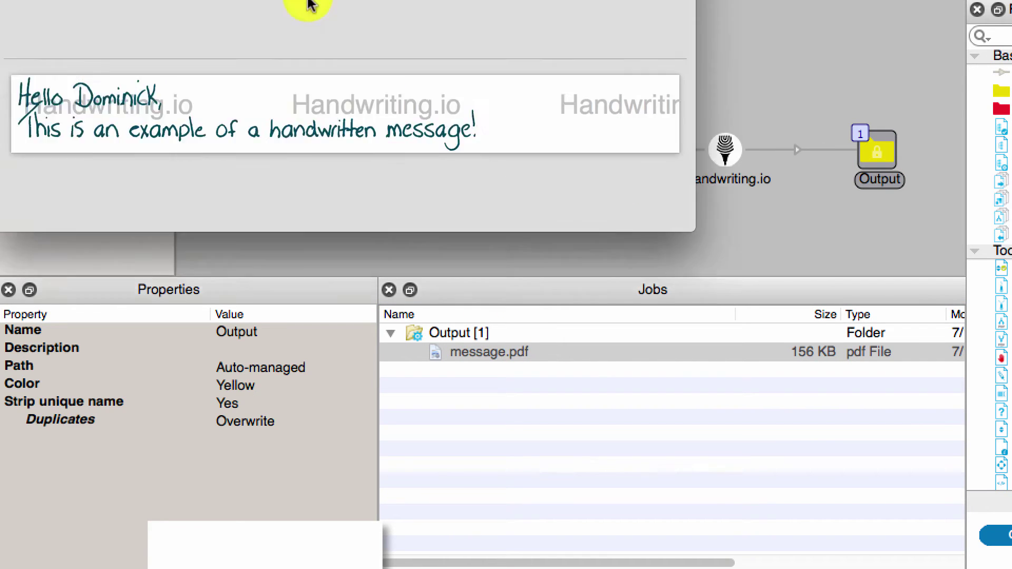
{"action": "left_click_drag", "start_coordinate": [304, 1], "coordinate": [403, 66]}
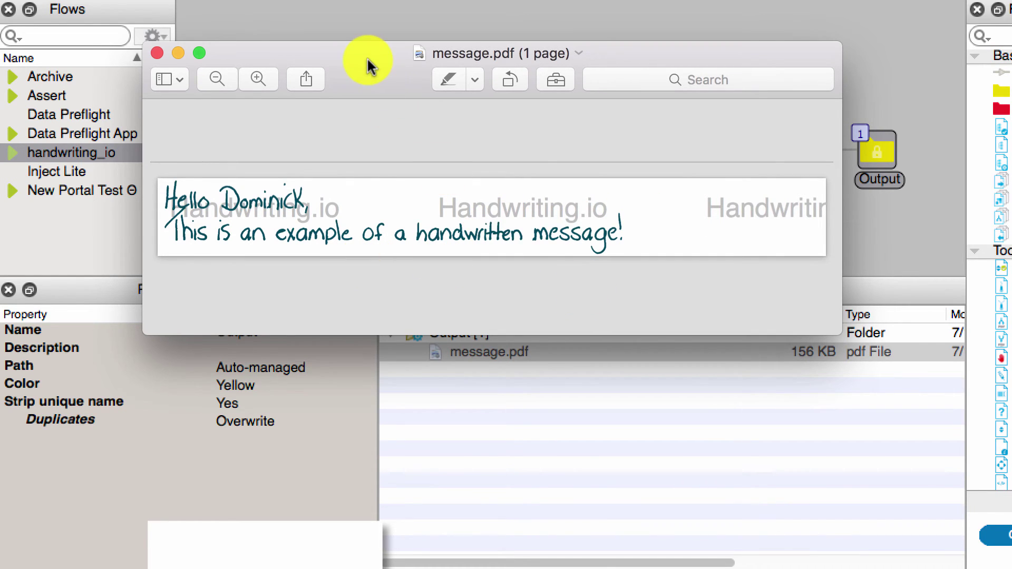
{"action": "left_click_drag", "start_coordinate": [369, 64], "coordinate": [455, 101]}
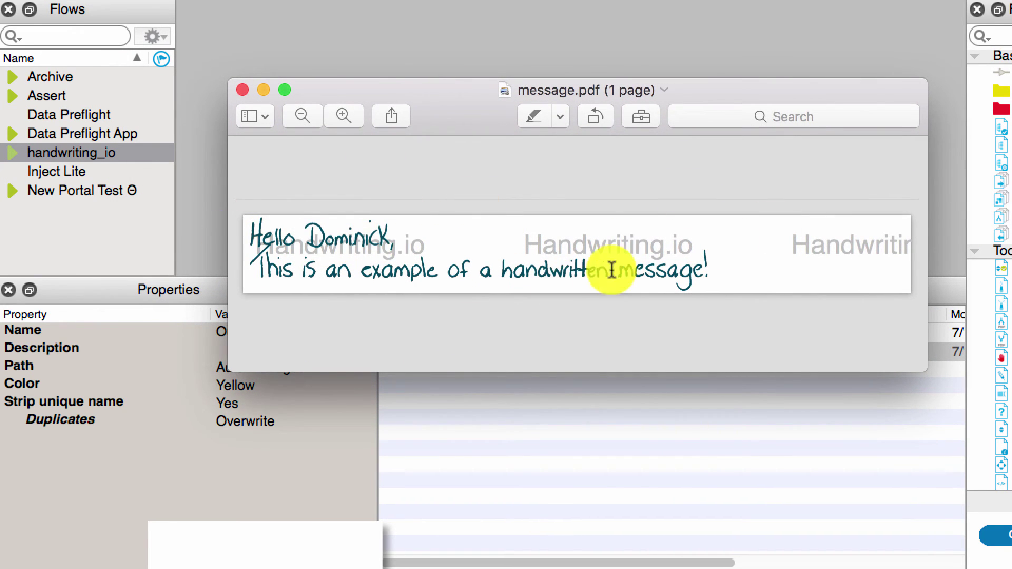